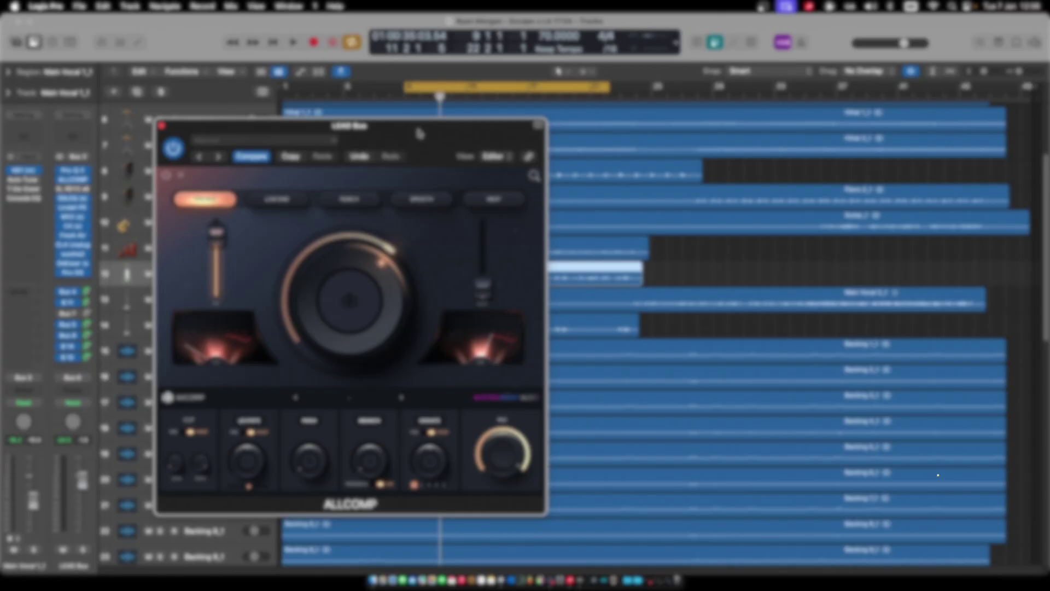
{"action": "left_click_drag", "start_coordinate": [418, 130], "coordinate": [397, 126]}
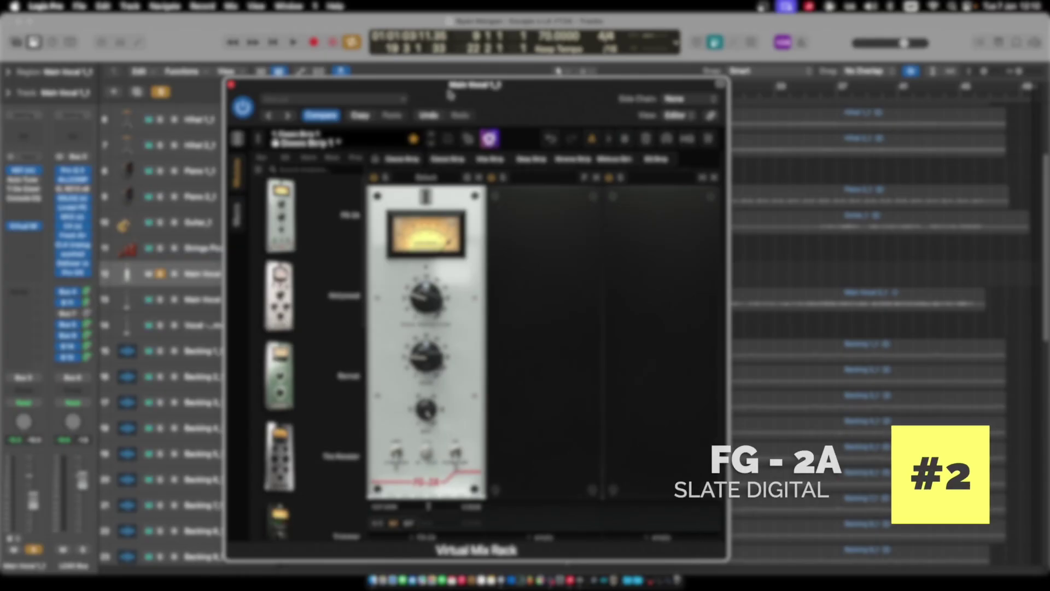
{"action": "left_click_drag", "start_coordinate": [450, 94], "coordinate": [368, 84]}
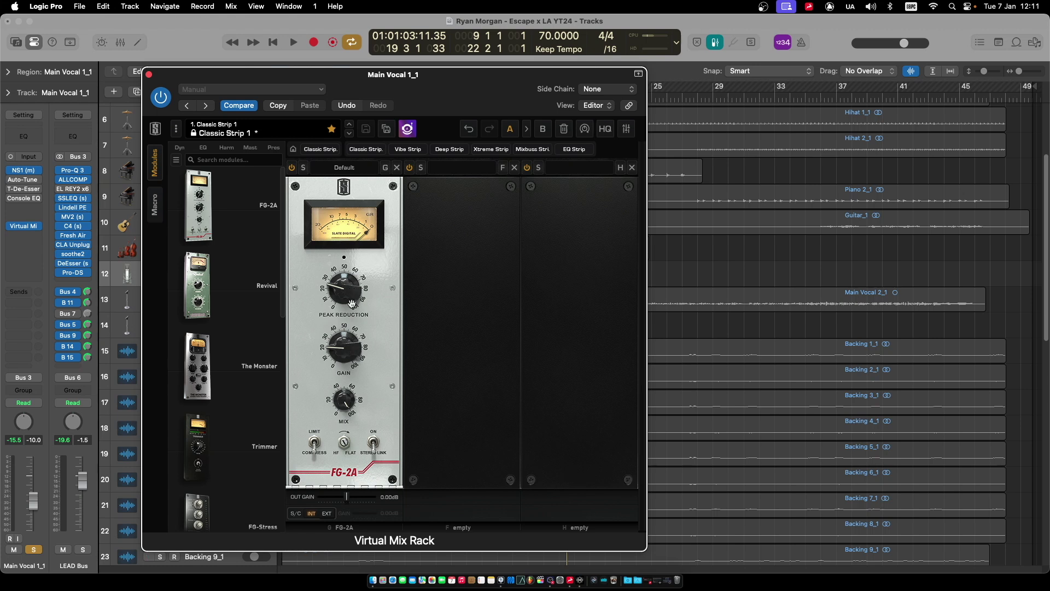
Raise the peak reduction and gain on the main vocal's FG-2A compressor, adjust its mix, and close the Virtual Mix Rack
{"action": "left_click_drag", "start_coordinate": [337, 296], "coordinate": [346, 272]}
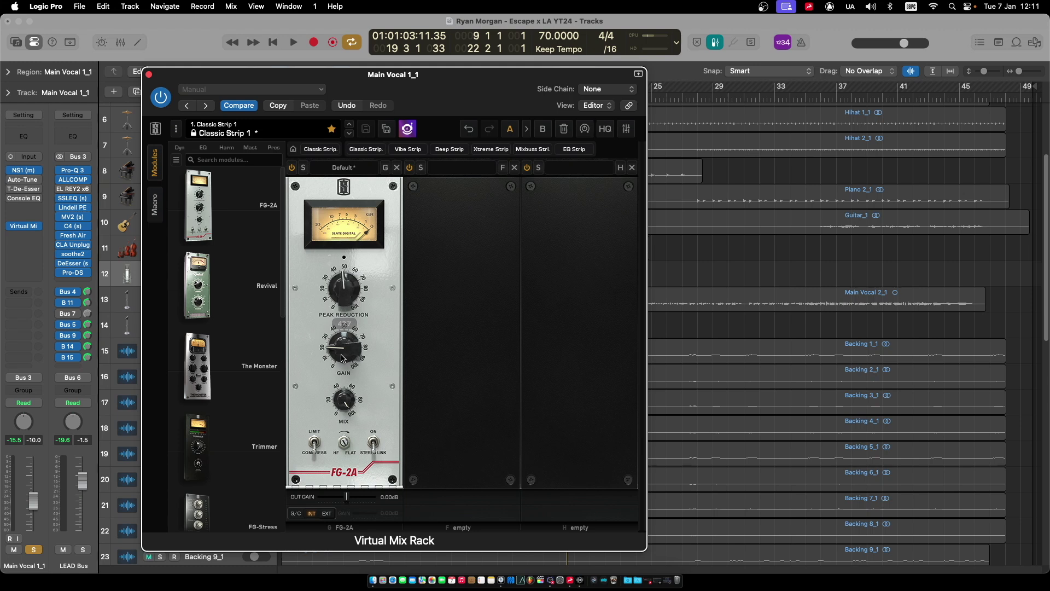
{"action": "left_click_drag", "start_coordinate": [350, 358], "coordinate": [344, 341]}
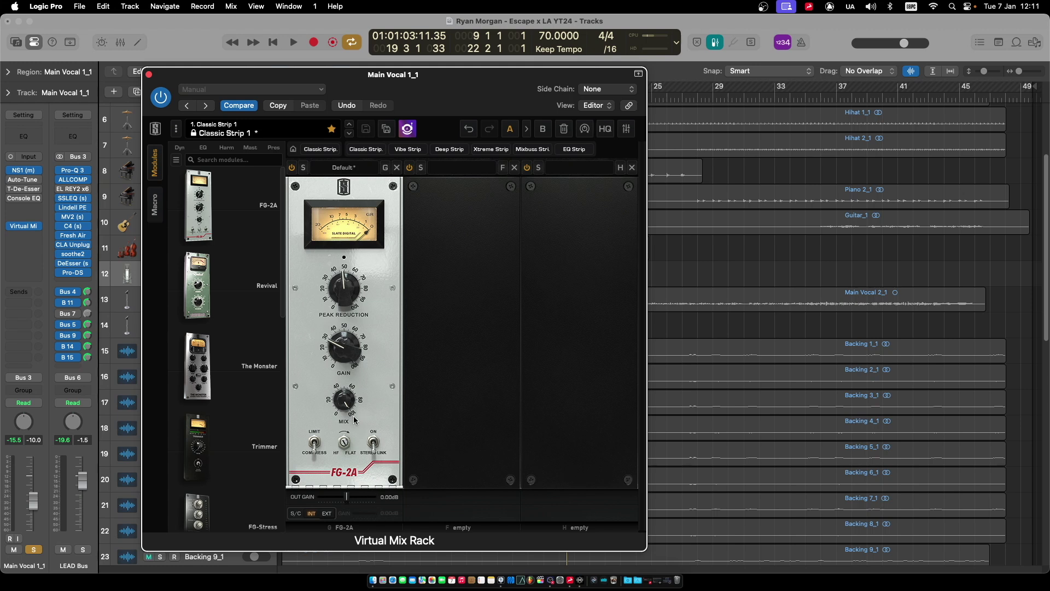
{"action": "left_click_drag", "start_coordinate": [343, 400], "coordinate": [361, 354]}
{"action": "mouse_move", "coordinate": [315, 446]}
{"action": "left_click", "coordinate": [148, 75]}
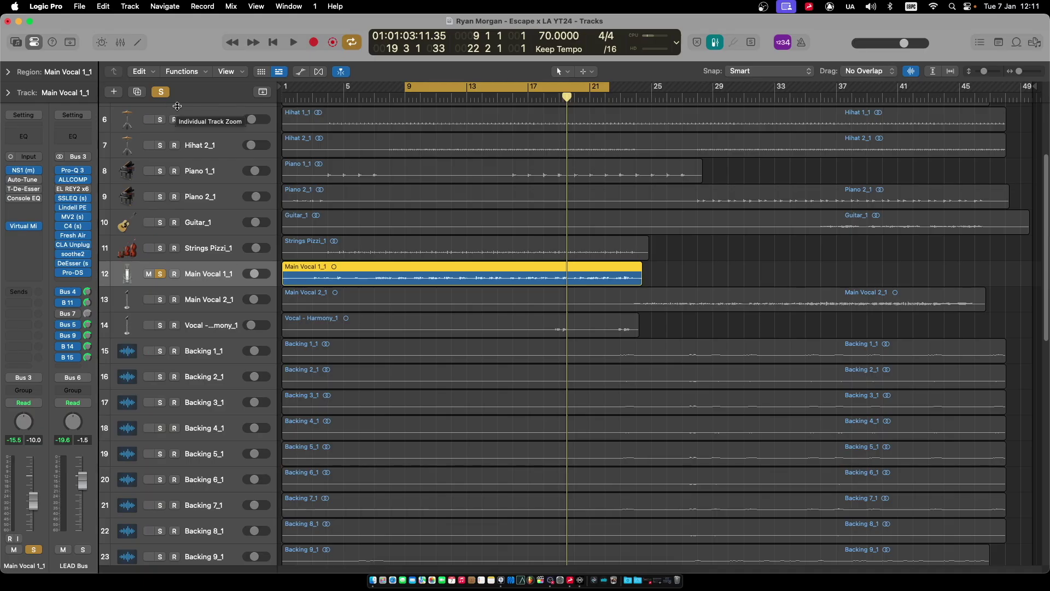
Open the SSL Native Bus Compressor 2 on the Main Mixbus track to examine its settings
{"action": "scroll", "coordinate": [203, 260], "scroll_direction": "down", "scroll_amount": 10}
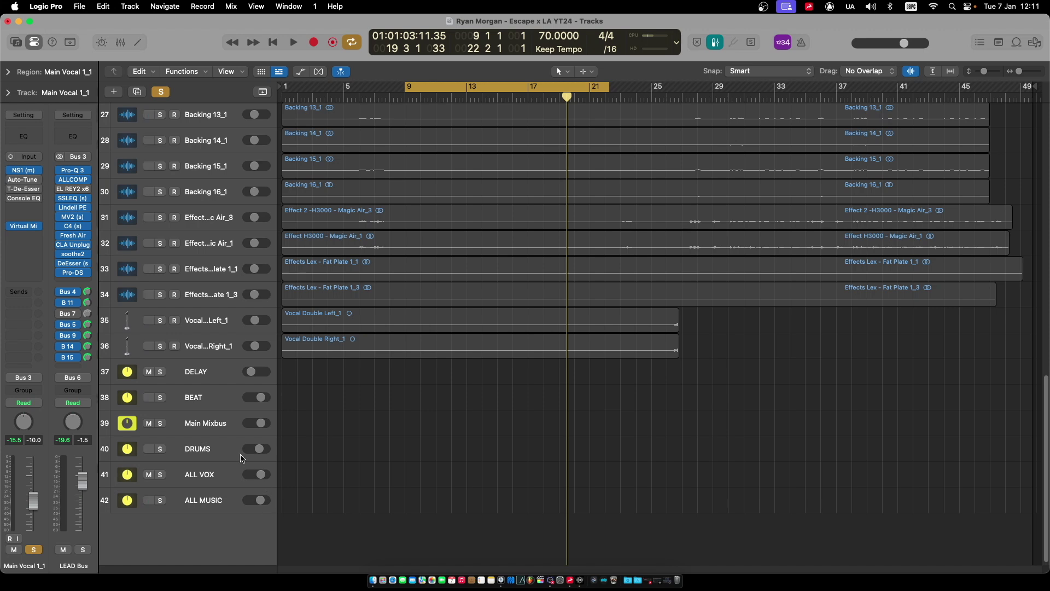
{"action": "left_click", "coordinate": [213, 428]}
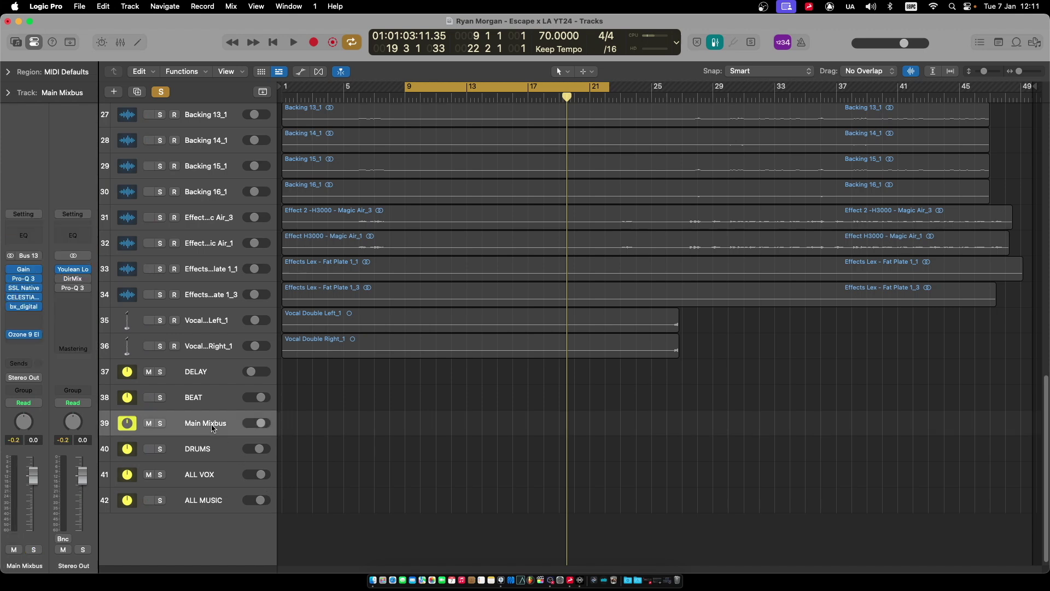
{"action": "left_click", "coordinate": [19, 292]}
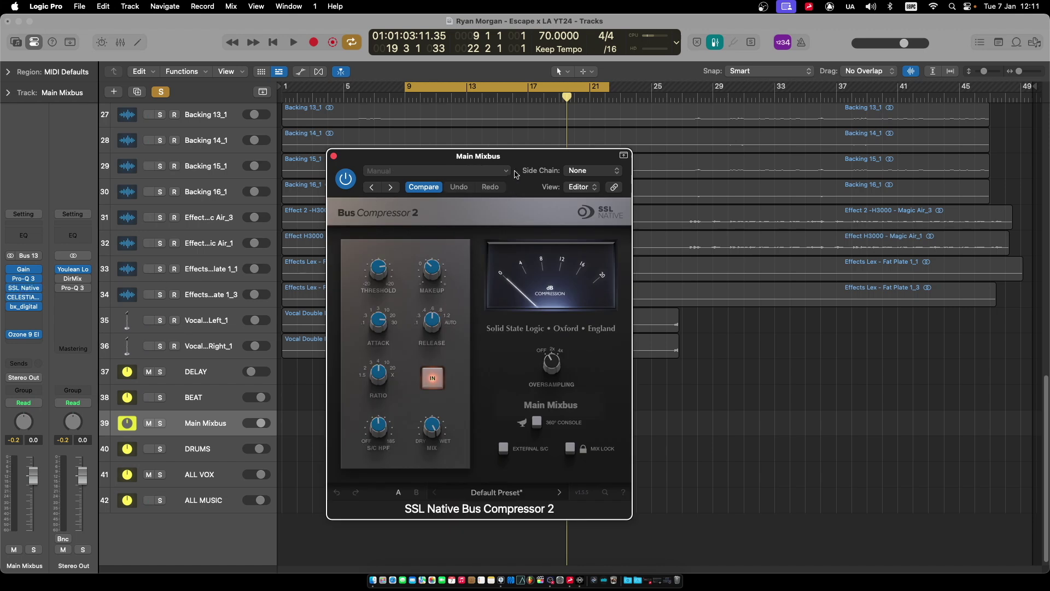
{"action": "left_click_drag", "start_coordinate": [516, 174], "coordinate": [321, 151]}
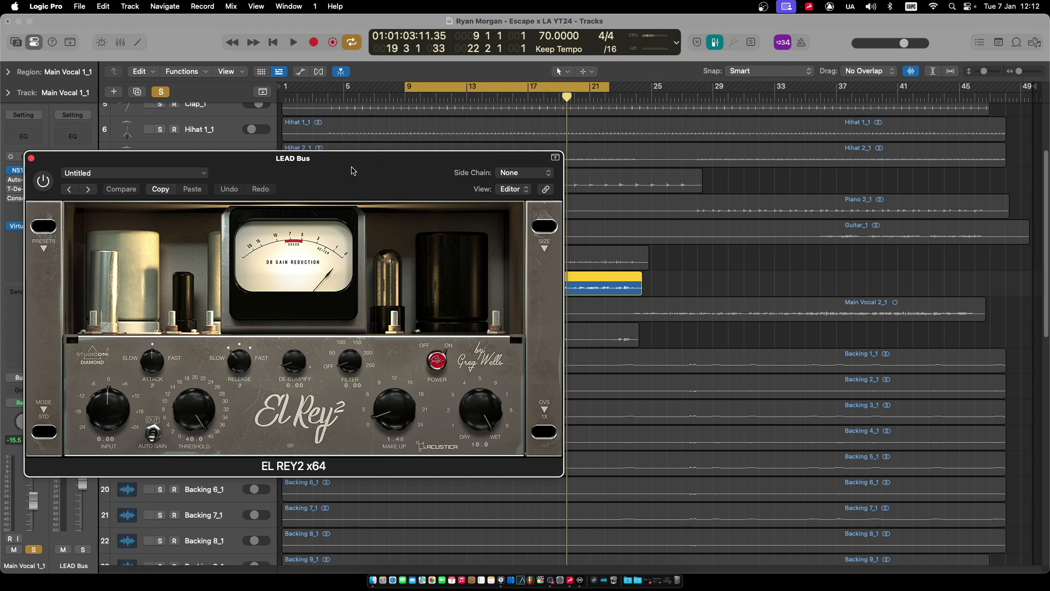
{"action": "left_click_drag", "start_coordinate": [351, 171], "coordinate": [385, 154]}
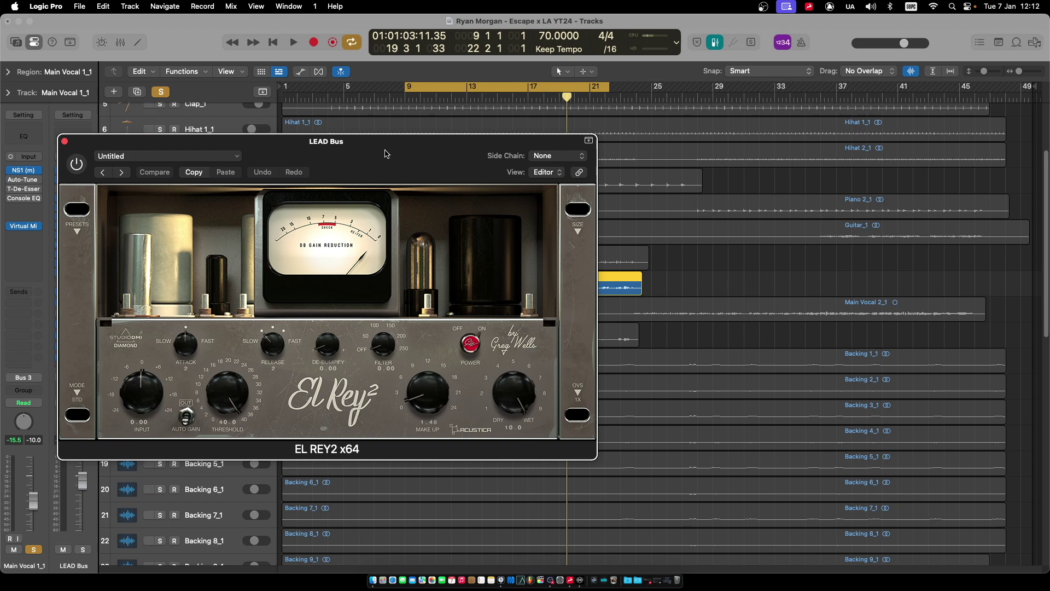
{"action": "left_click_drag", "start_coordinate": [385, 159], "coordinate": [379, 163]}
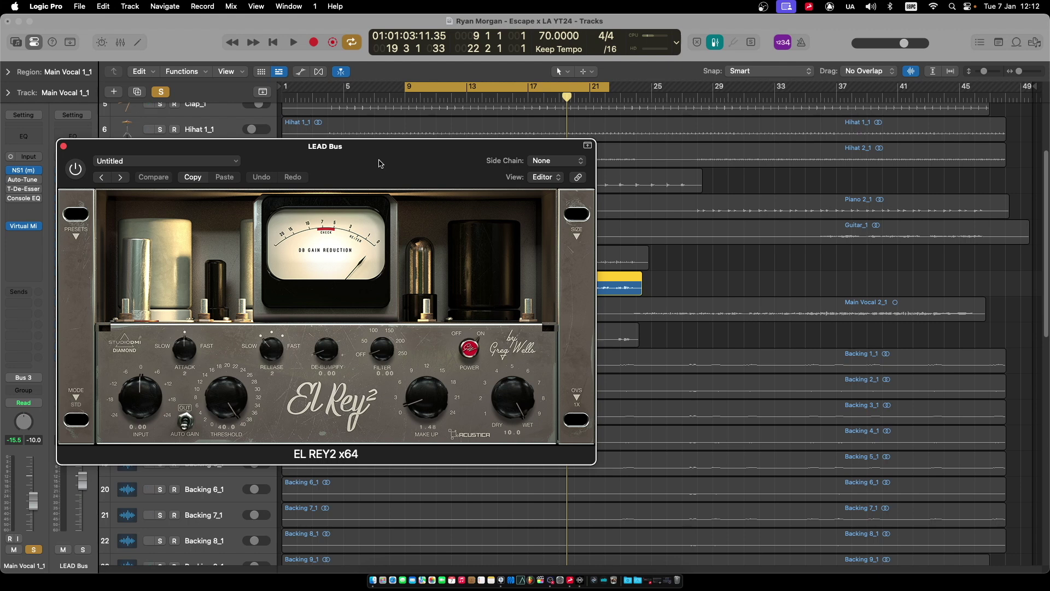
{"action": "left_click_drag", "start_coordinate": [381, 164], "coordinate": [379, 166]}
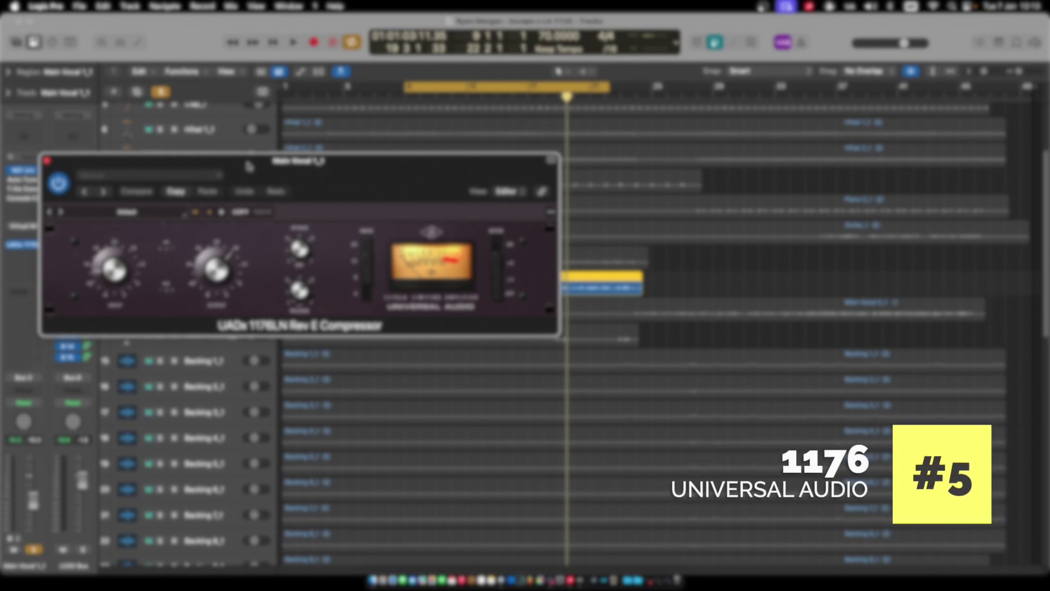
Add a mono UADx 1176AE Compressor to Main Vocal 1_1 after the 1176LN Rev E and place its window below it
{"action": "left_click_drag", "start_coordinate": [249, 166], "coordinate": [319, 195]}
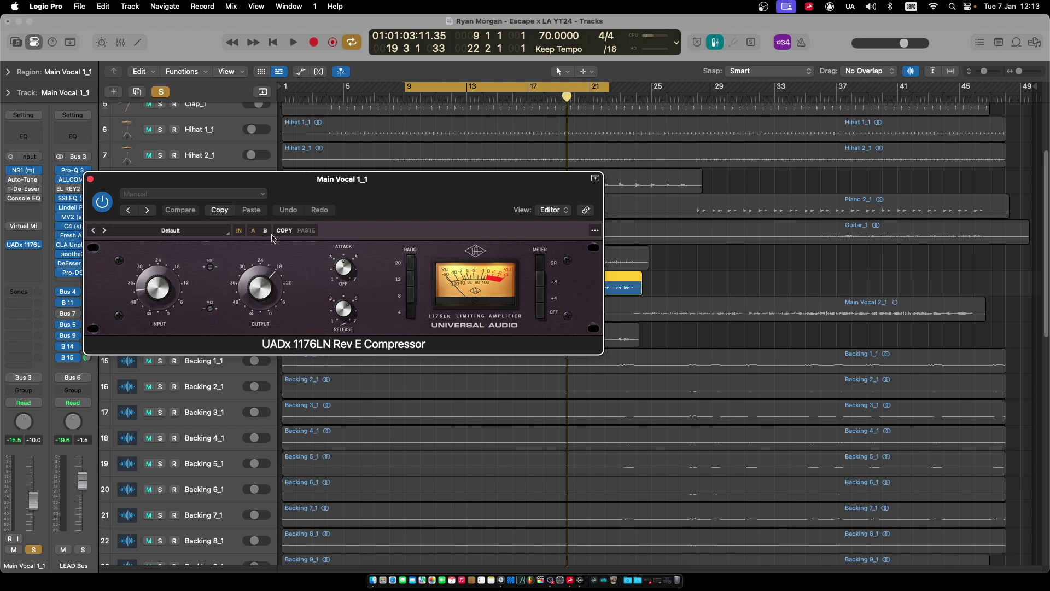
{"action": "left_click", "coordinate": [35, 256]}
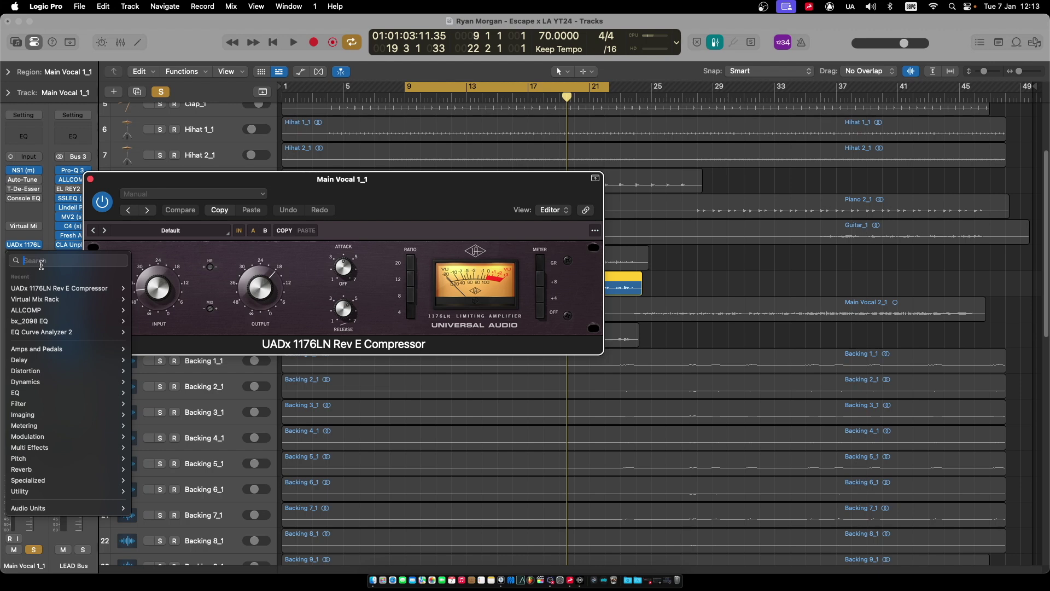
{"action": "type", "text": "1176"}
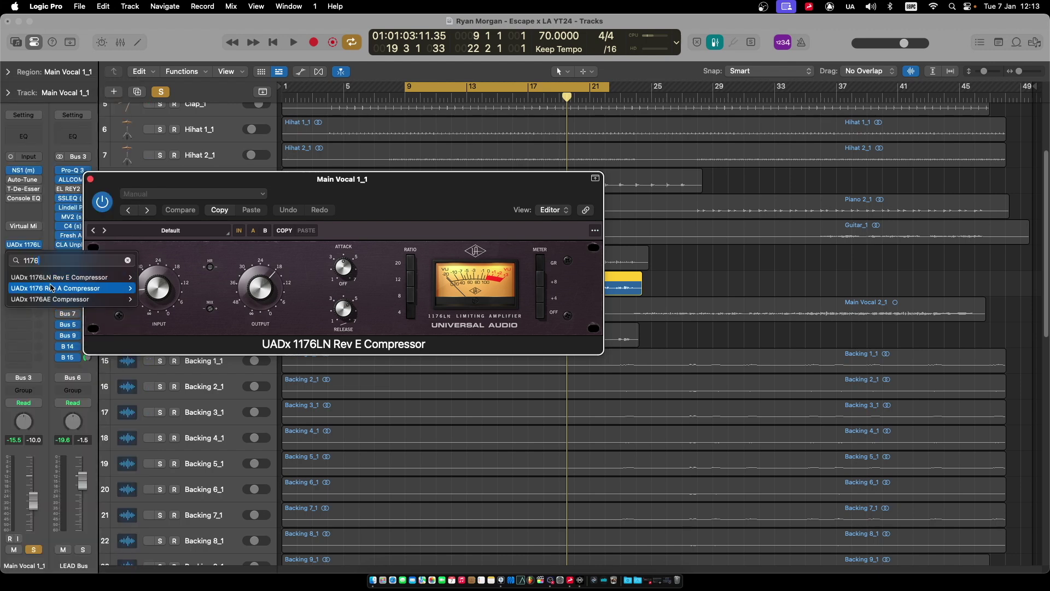
{"action": "left_click", "coordinate": [149, 299]}
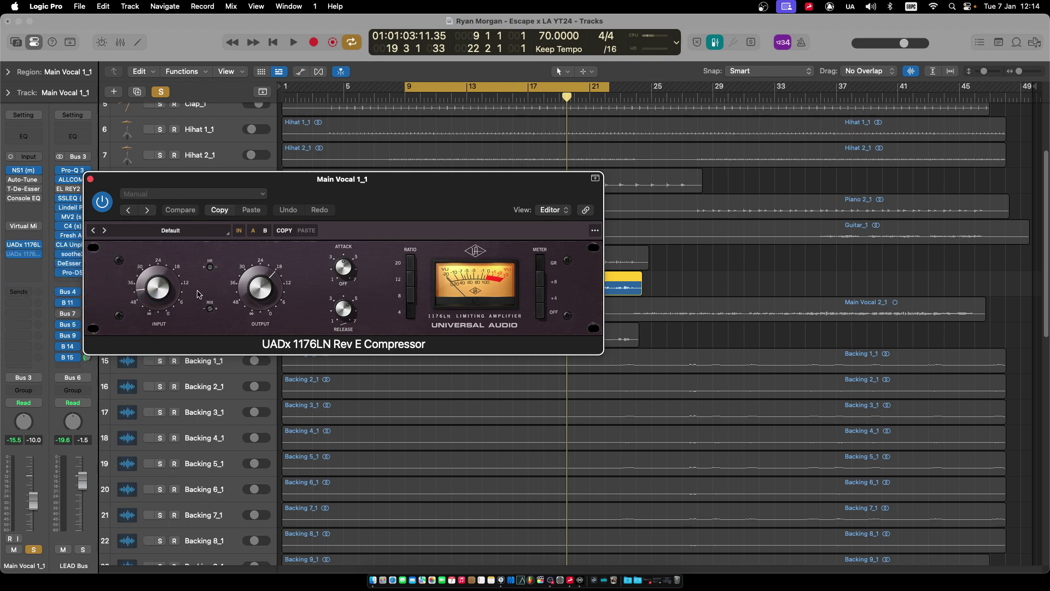
{"action": "left_click_drag", "start_coordinate": [627, 164], "coordinate": [405, 303]}
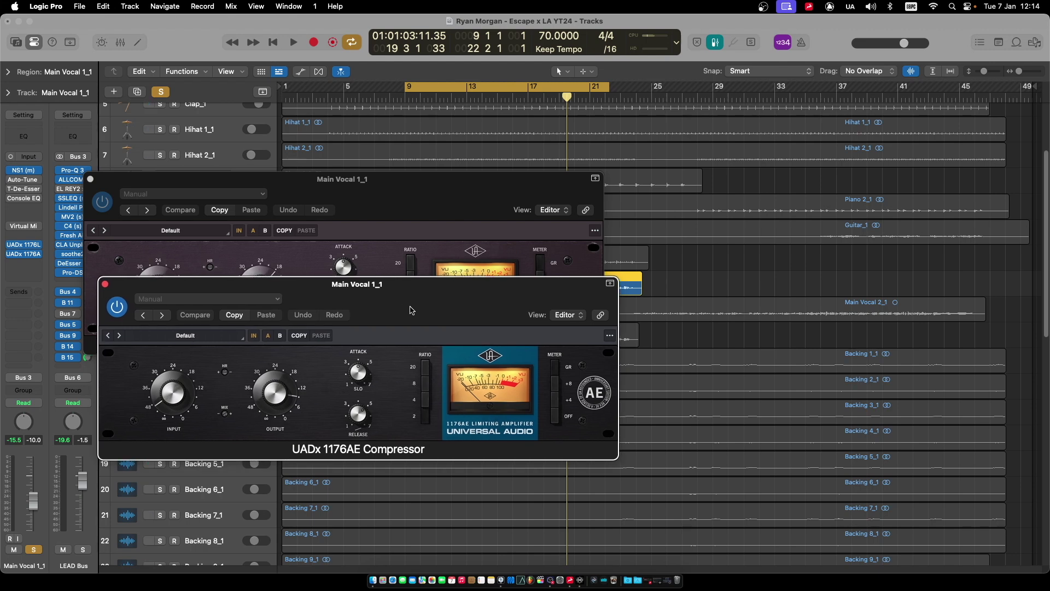
Add a mono UADx 1176 Rev A Compressor to the next free insert slot on Main Vocal 1_1
{"action": "mouse_move", "coordinate": [381, 194]}
{"action": "left_mouse_down"}
{"action": "mouse_move", "coordinate": [382, 207]}
{"action": "mouse_move", "coordinate": [390, 201]}
{"action": "left_mouse_up"}
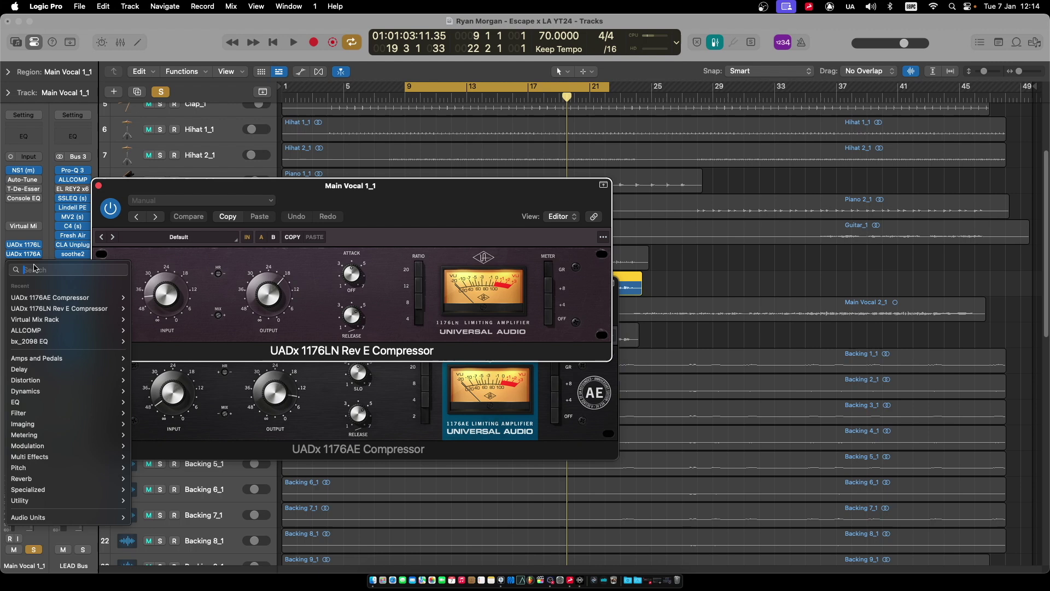
{"action": "left_click", "coordinate": [33, 264]}
{"action": "type", "text": "1176"}
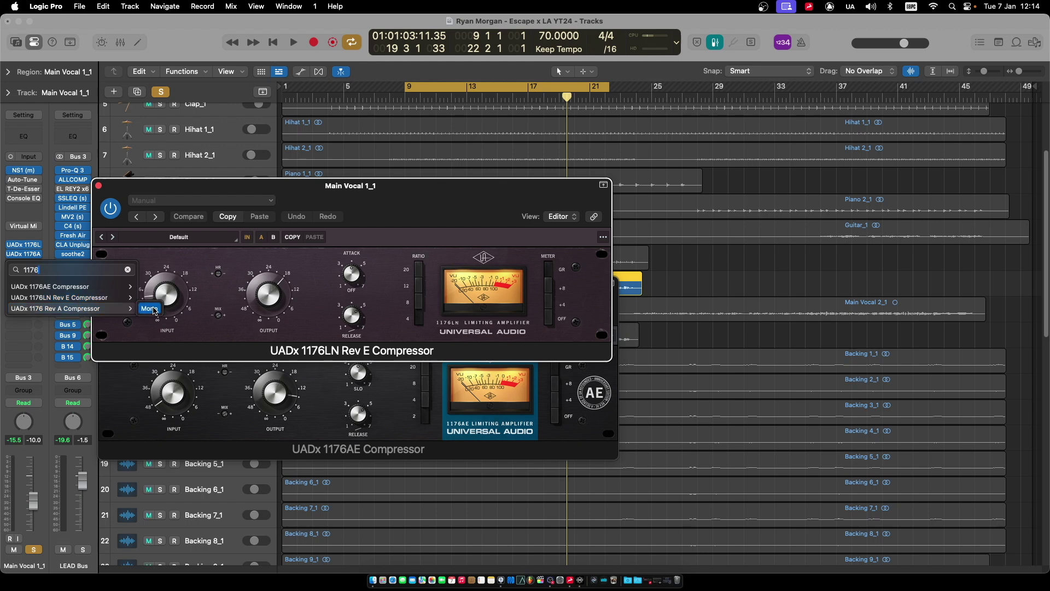
{"action": "left_click", "coordinate": [158, 305]}
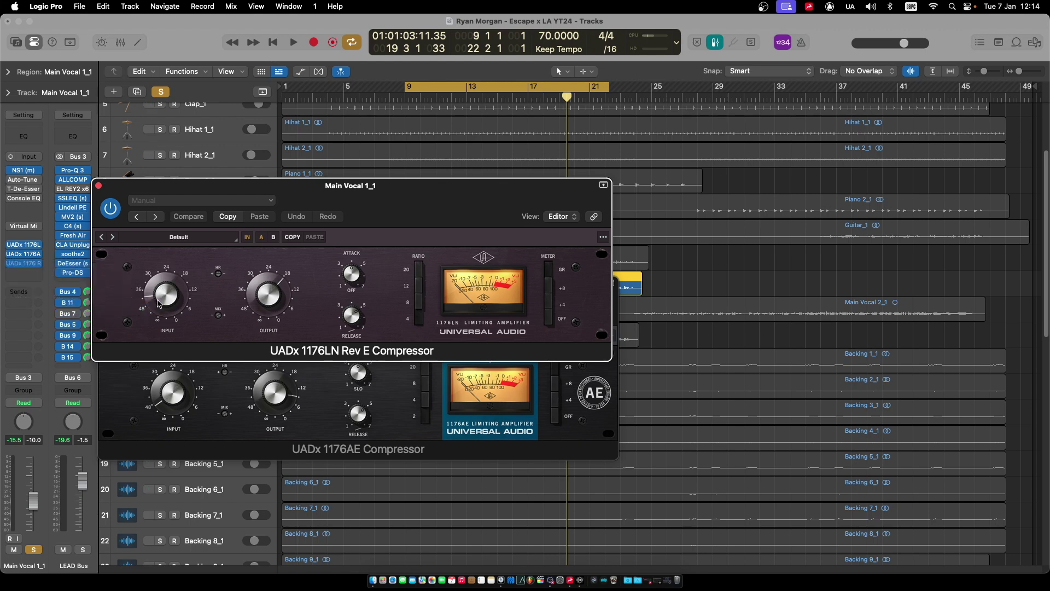
{"action": "left_click_drag", "start_coordinate": [604, 165], "coordinate": [508, 129]}
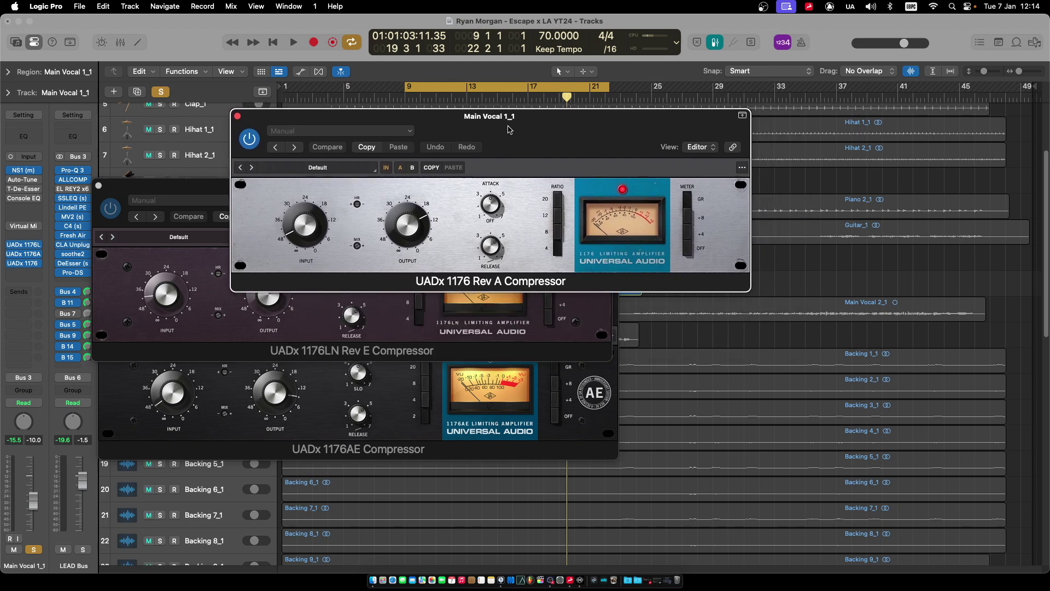
Bring the Rev E, Rev A and AE 1176 compressors forward in turn to compare their controls, and close all three windows
{"action": "left_click", "coordinate": [228, 340]}
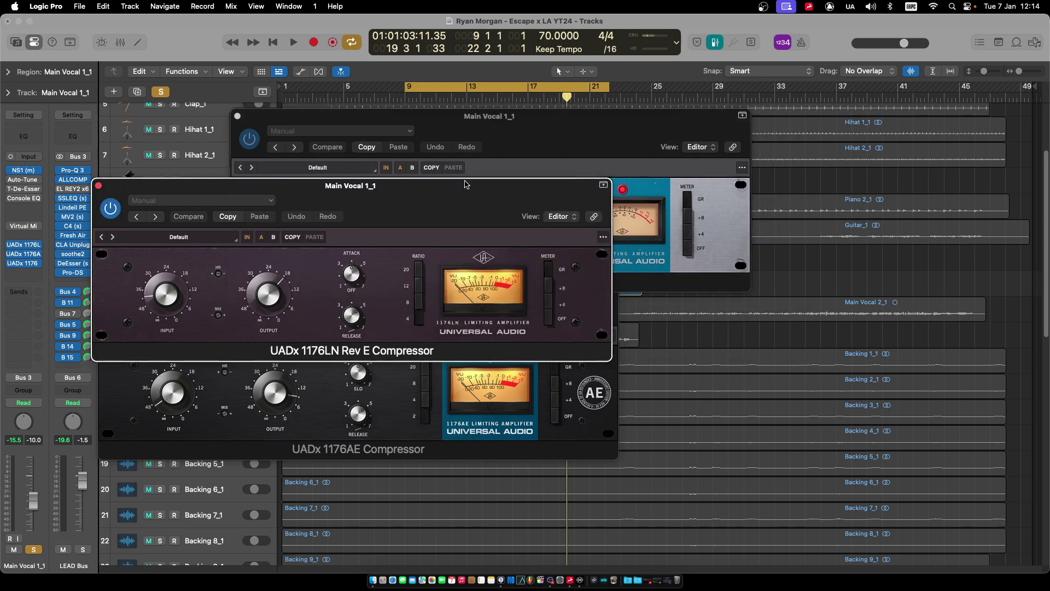
{"action": "left_click", "coordinate": [508, 152]}
{"action": "left_click_drag", "start_coordinate": [508, 153], "coordinate": [400, 167]}
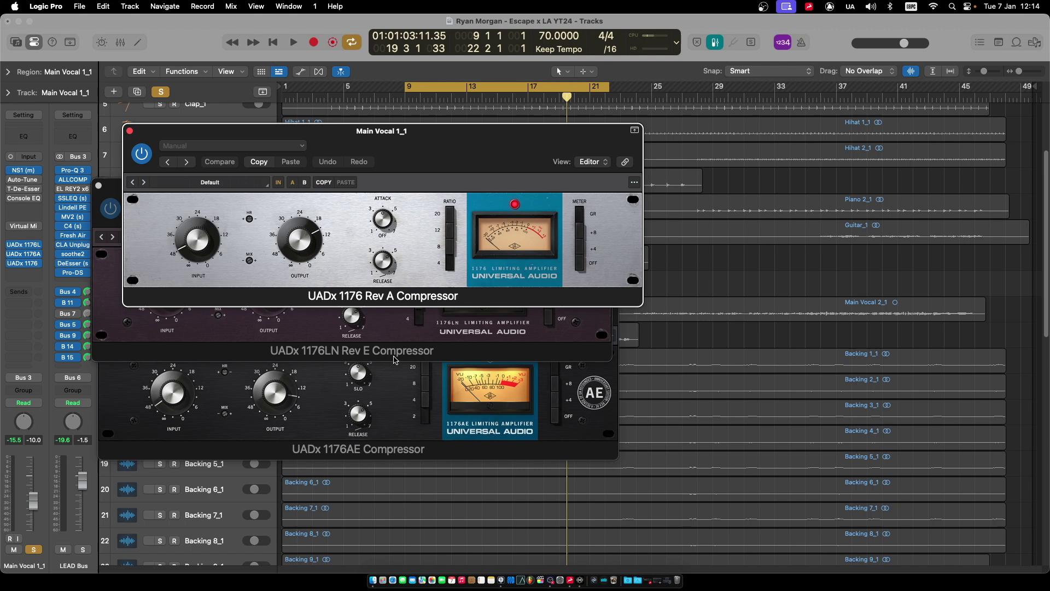
{"action": "left_click", "coordinate": [393, 408]}
{"action": "left_click_drag", "start_coordinate": [473, 320], "coordinate": [487, 306]}
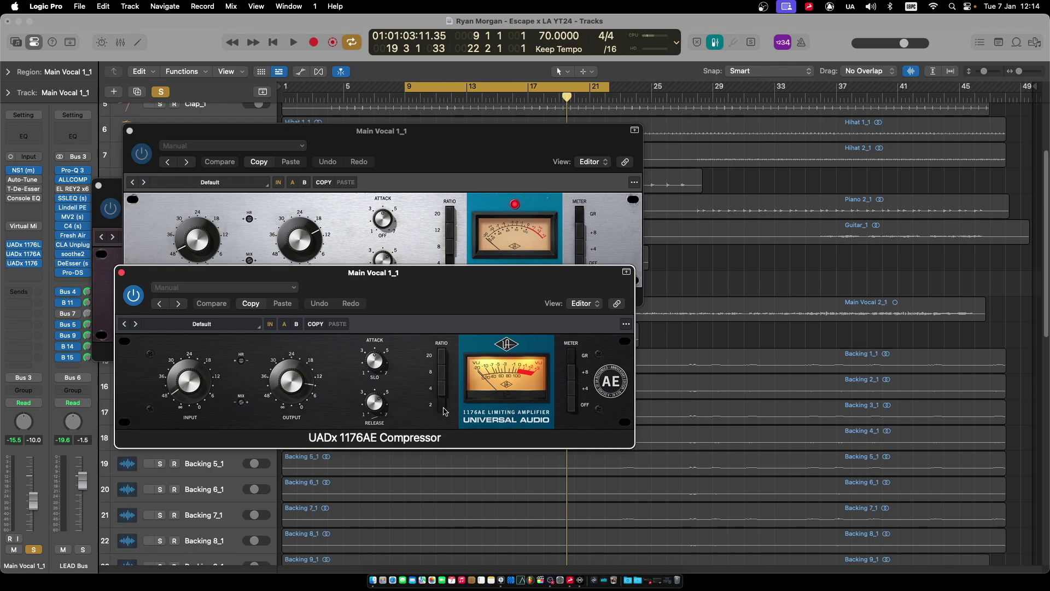
{"action": "left_click", "coordinate": [264, 217]}
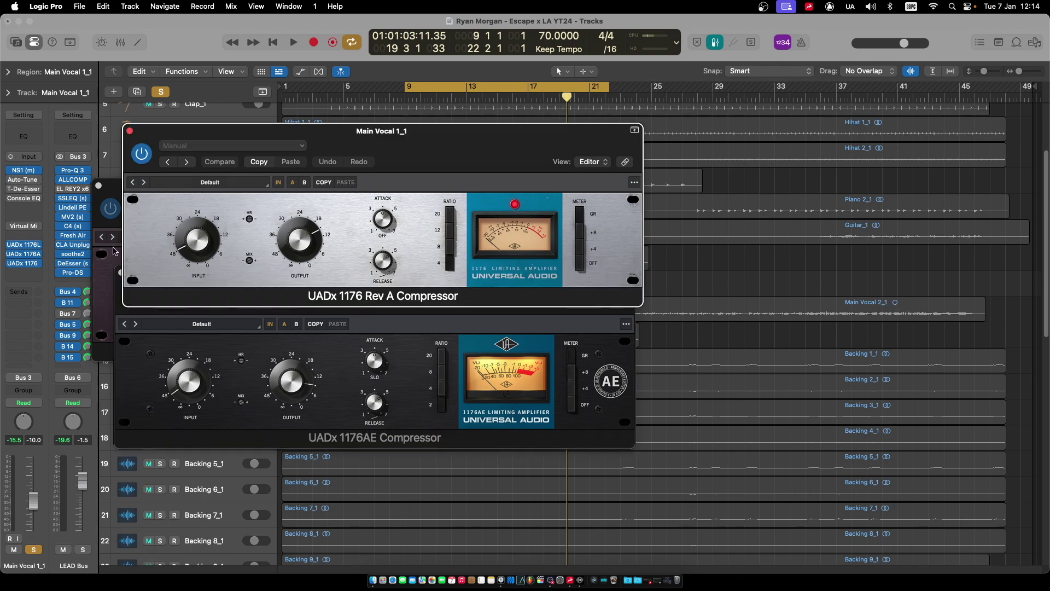
{"action": "left_click", "coordinate": [115, 251]}
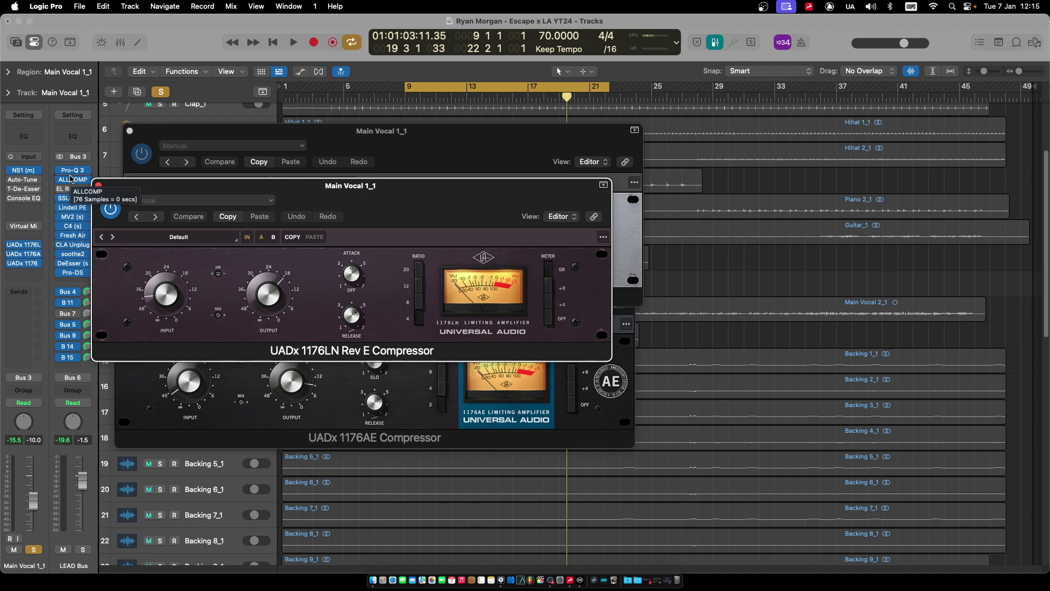
{"action": "left_click", "coordinate": [99, 185]}
{"action": "left_click", "coordinate": [130, 132]}
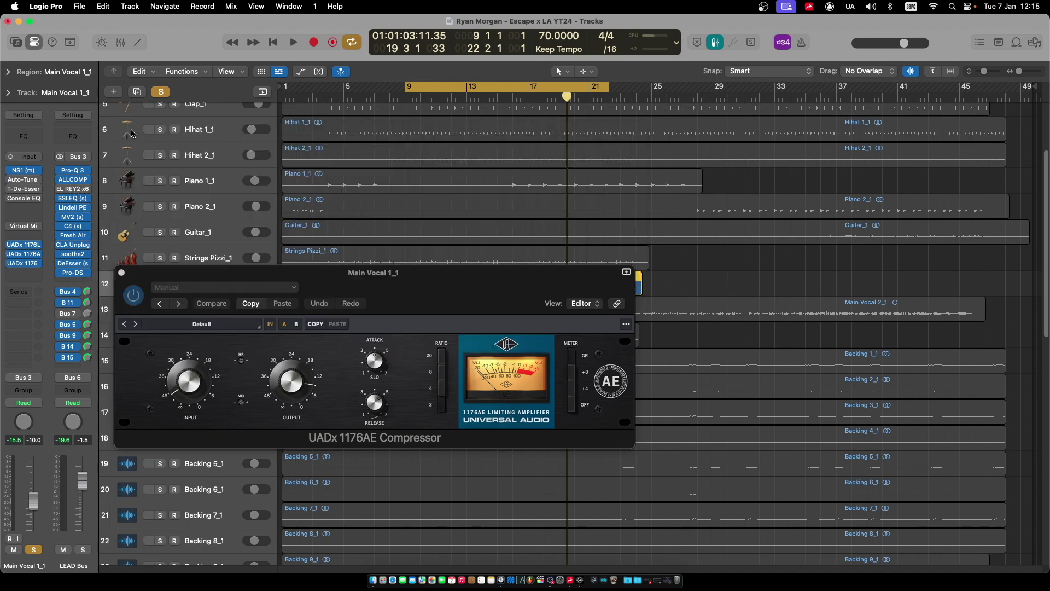
{"action": "left_click", "coordinate": [121, 272]}
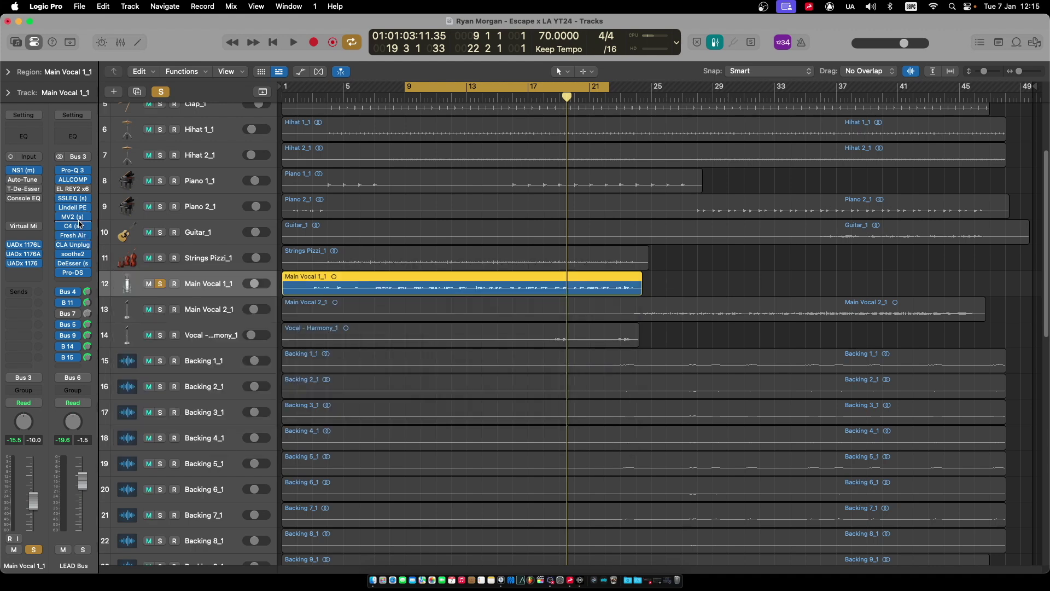
Open the MV2 compressor on the LEAD Bus to examine its low-level and high-level controls
{"action": "left_click", "coordinate": [74, 217]}
{"action": "left_click_drag", "start_coordinate": [483, 159], "coordinate": [426, 160]}
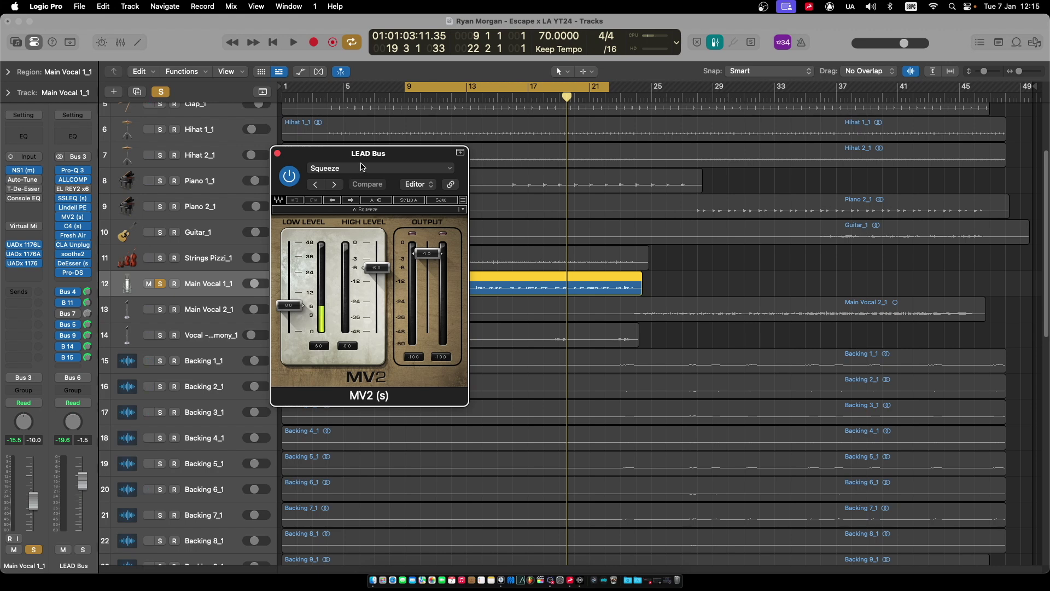
{"action": "left_click_drag", "start_coordinate": [365, 160], "coordinate": [263, 166]}
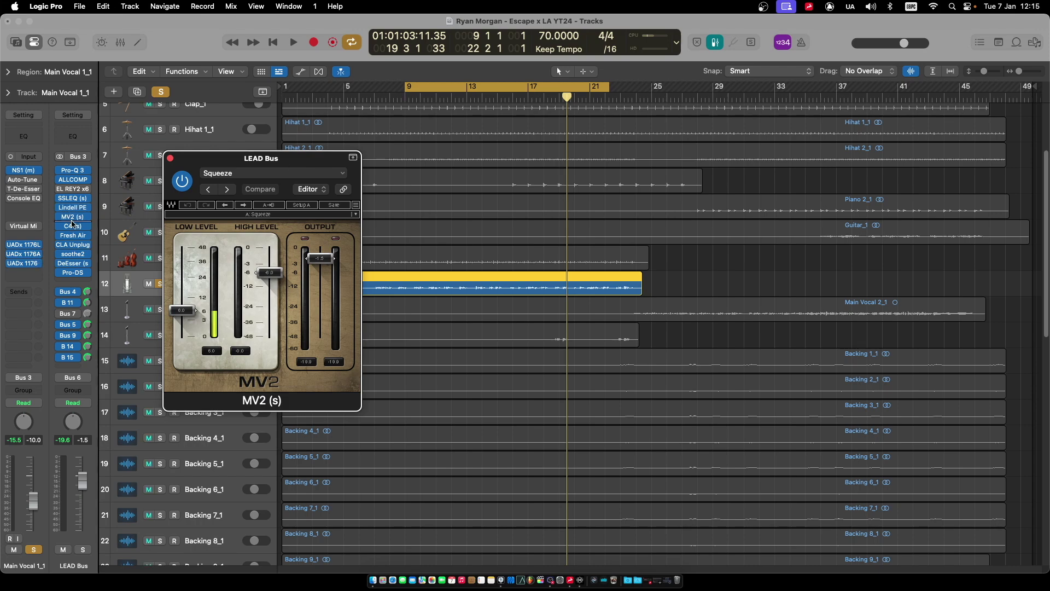
Open the C4 multiband processor on the LEAD Bus to examine its band settings, and close the C4 and MV2 windows
{"action": "left_click", "coordinate": [73, 226]}
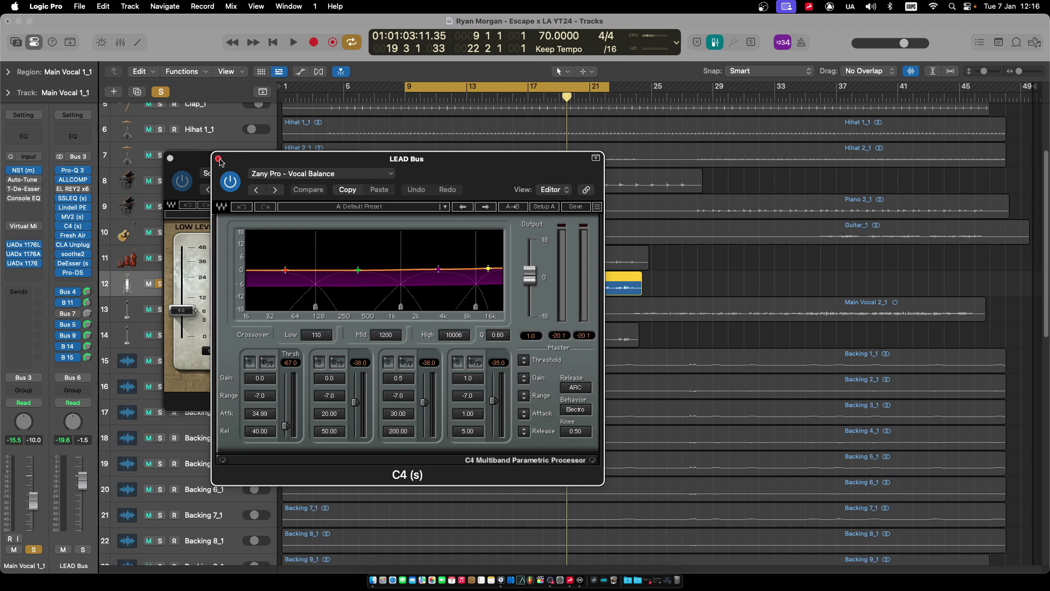
{"action": "left_click", "coordinate": [218, 159]}
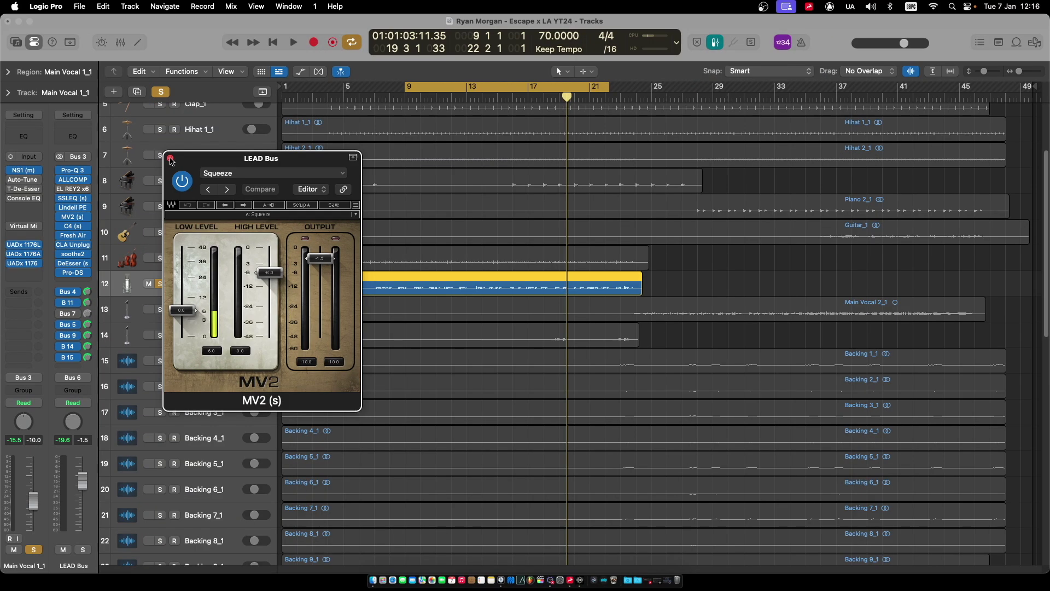
{"action": "left_click", "coordinate": [169, 159]}
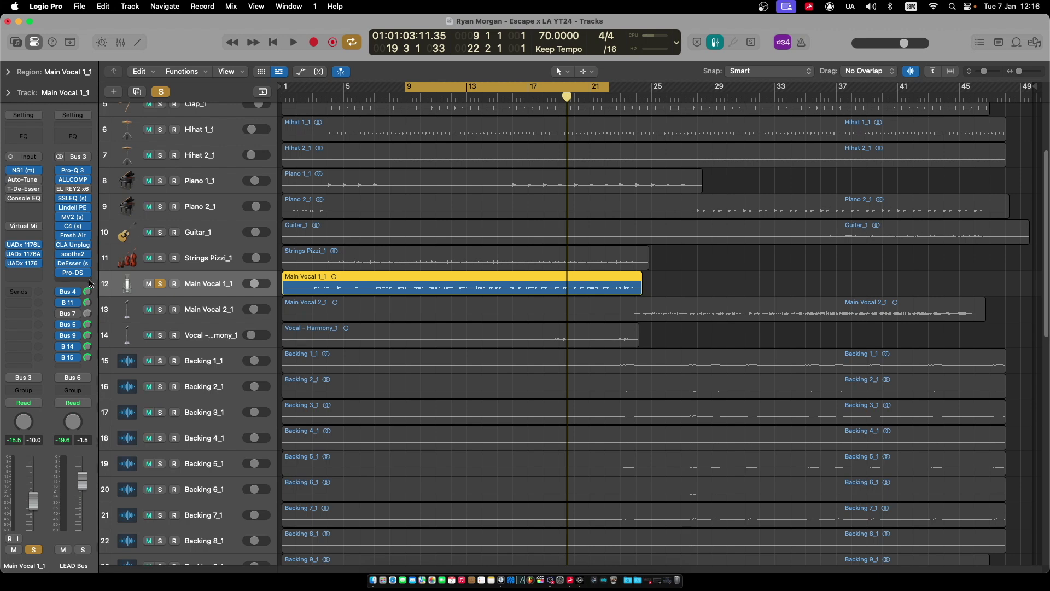
{"action": "mouse_move", "coordinate": [76, 266]}
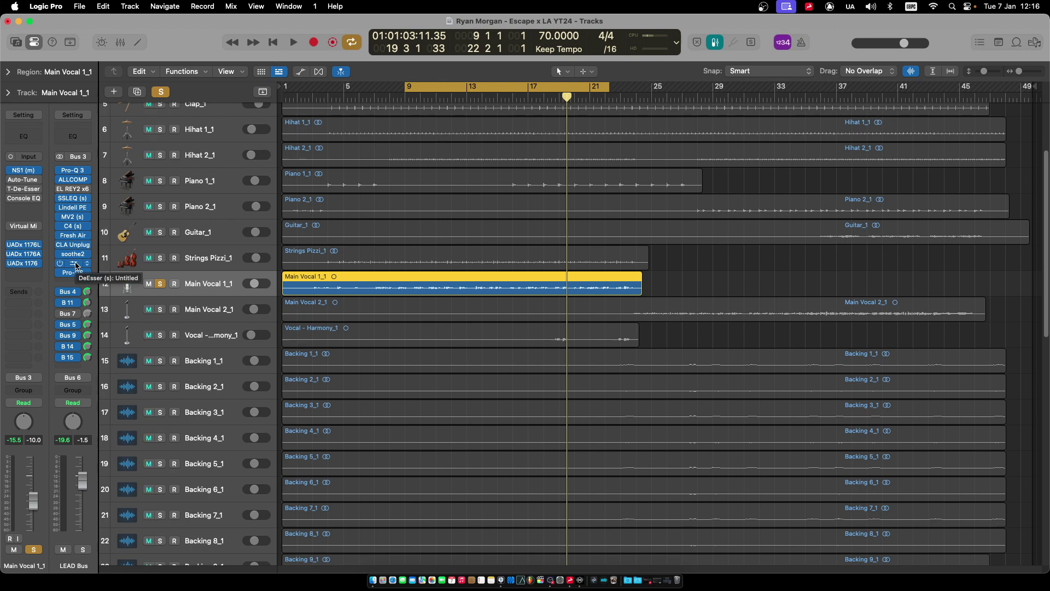